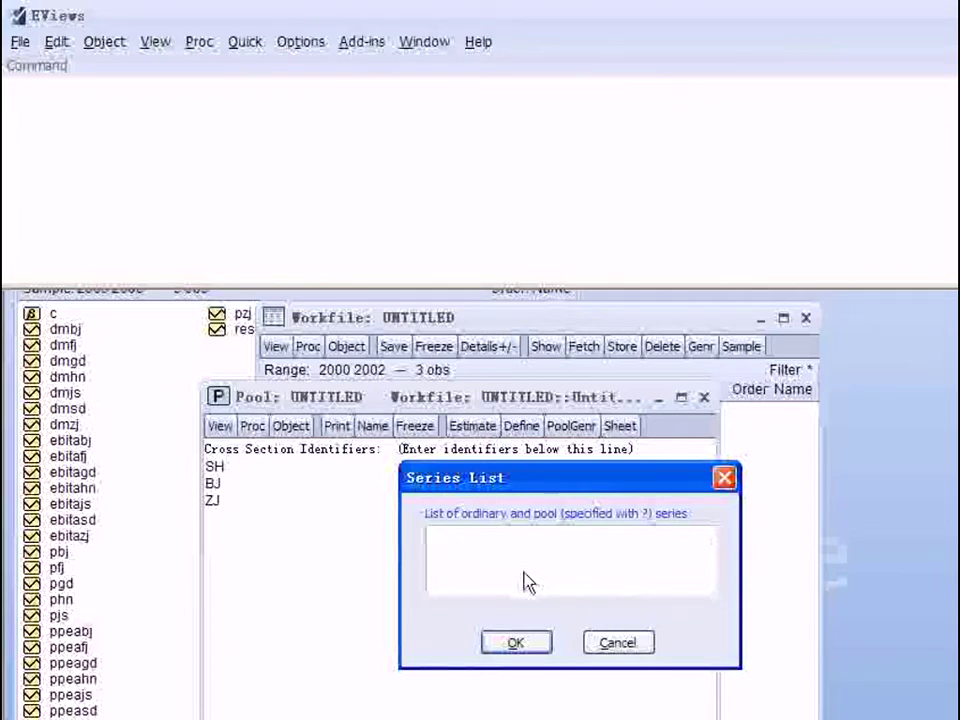
List the pool series C? and I? in the stacked data sheet and turn on editing for it.
{"action": "type", "text": "c? i?"}
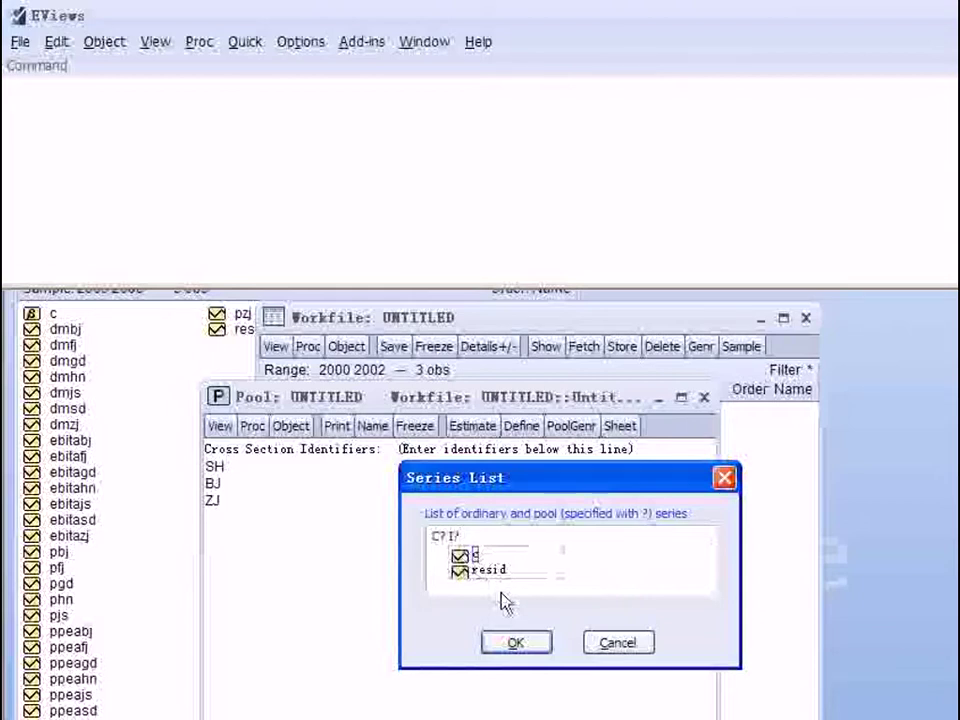
{"action": "left_click", "coordinate": [516, 644]}
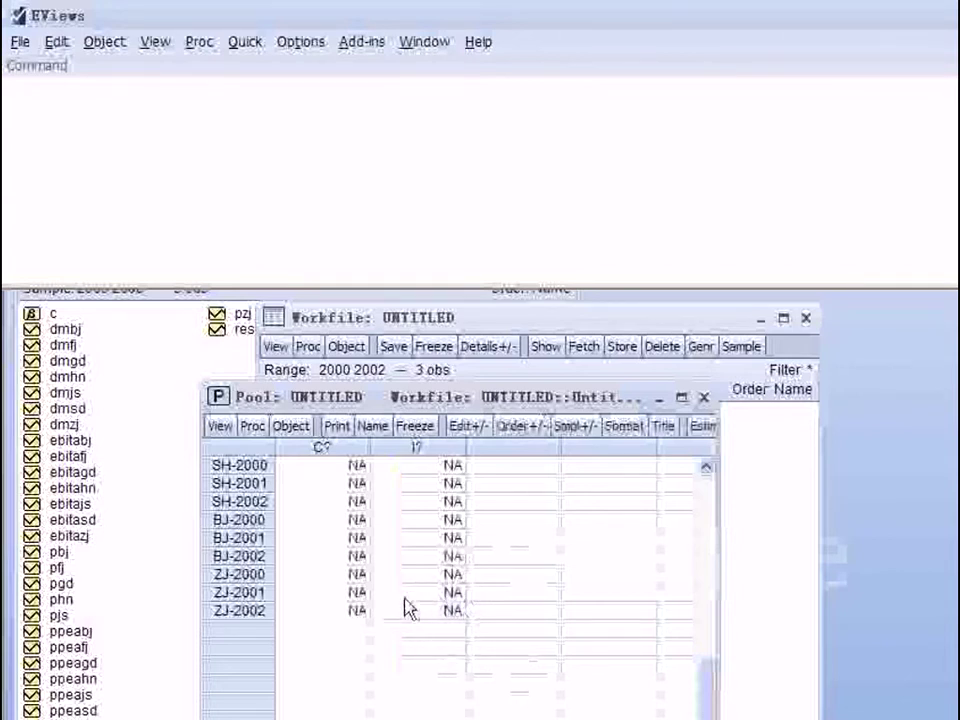
{"action": "left_click", "coordinate": [462, 443]}
Enter 5203 as the SH-2000 value of series C? and close the untitled pool.
{"action": "left_click", "coordinate": [356, 507]}
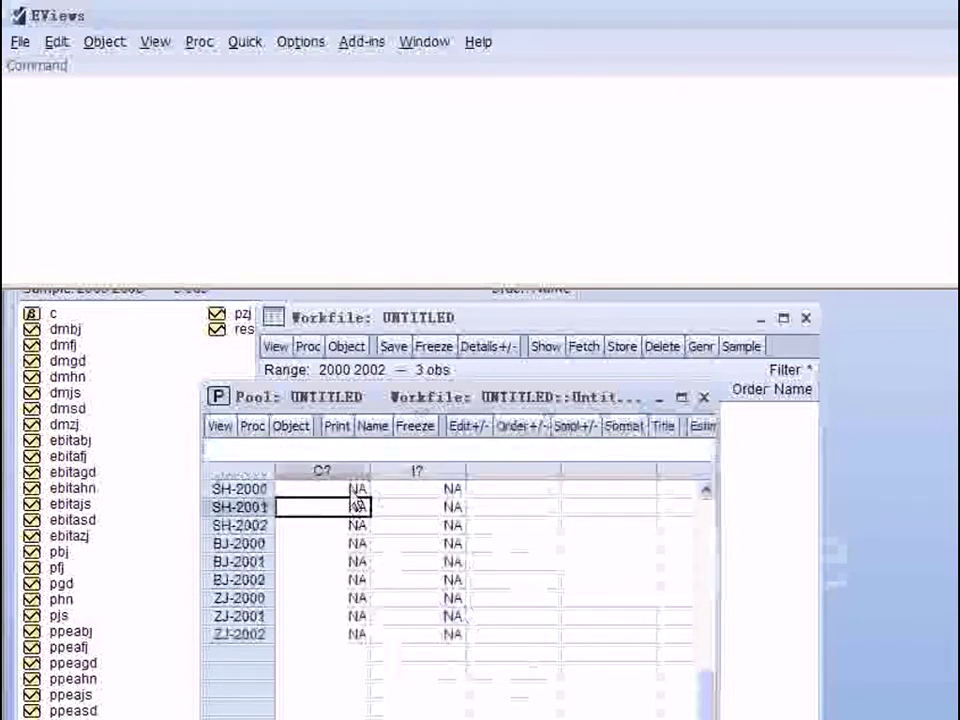
{"action": "left_click", "coordinate": [356, 489]}
{"action": "type", "text": "5203"}
{"action": "key", "text": "Return"}
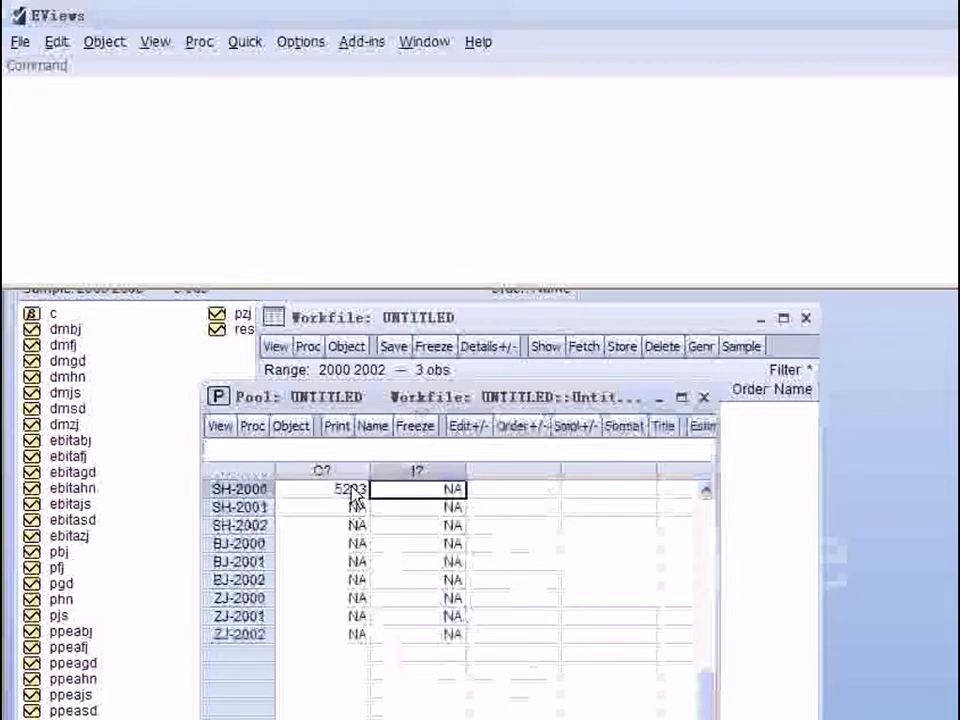
{"action": "left_click", "coordinate": [345, 493]}
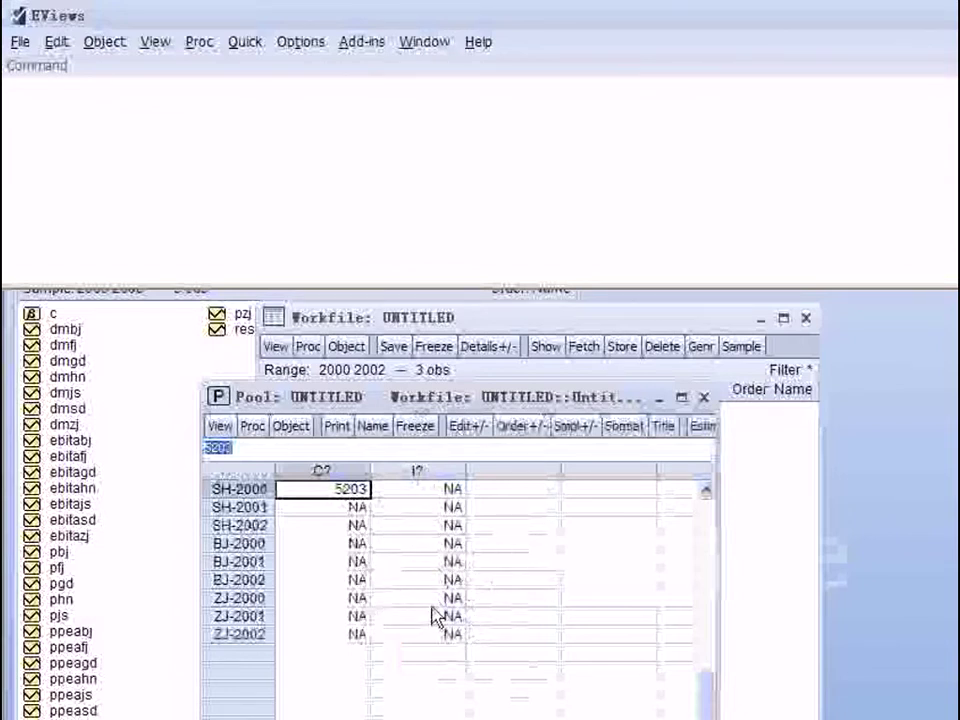
{"action": "left_click", "coordinate": [705, 399]}
{"action": "left_click", "coordinate": [529, 483]}
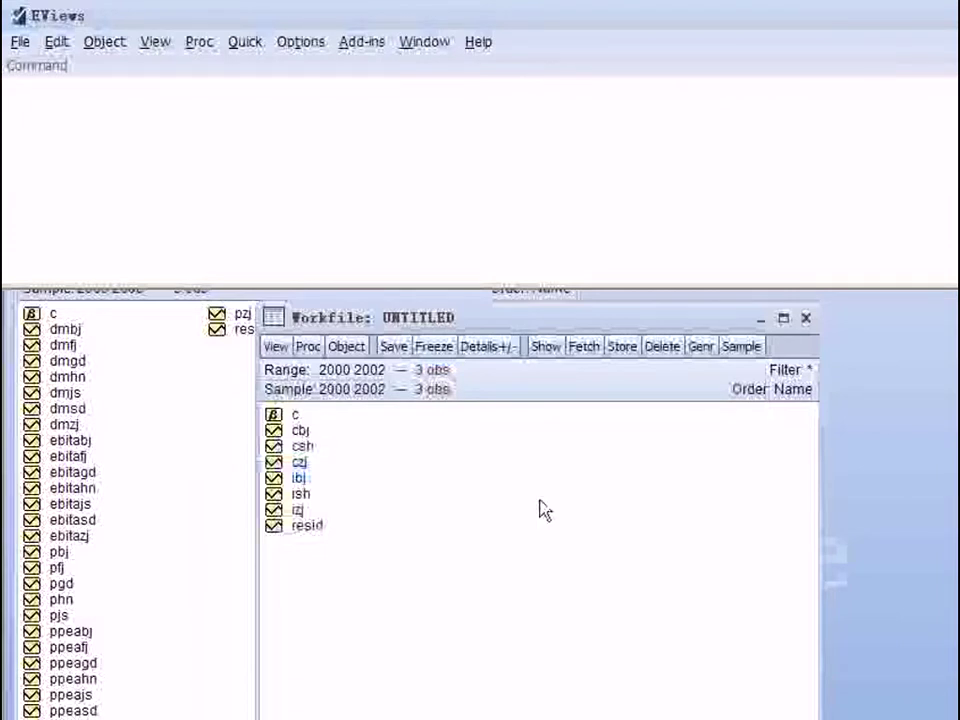
{"action": "left_click", "coordinate": [22, 44]}
{"action": "mouse_move", "coordinate": [15, 70]}
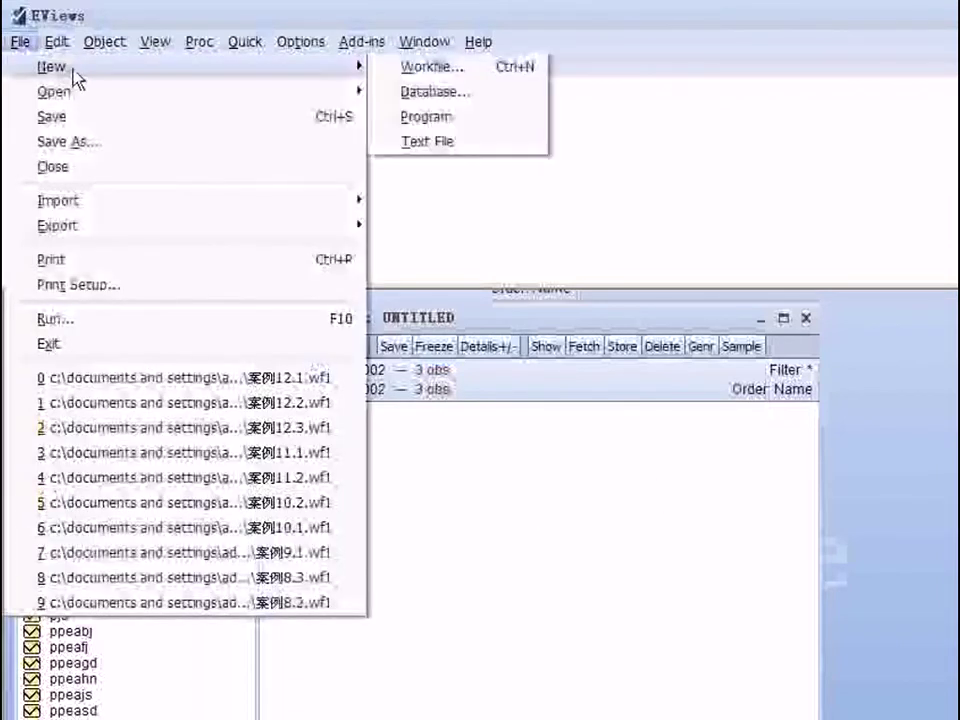
{"action": "left_click", "coordinate": [397, 70]}
{"action": "left_click", "coordinate": [532, 302]}
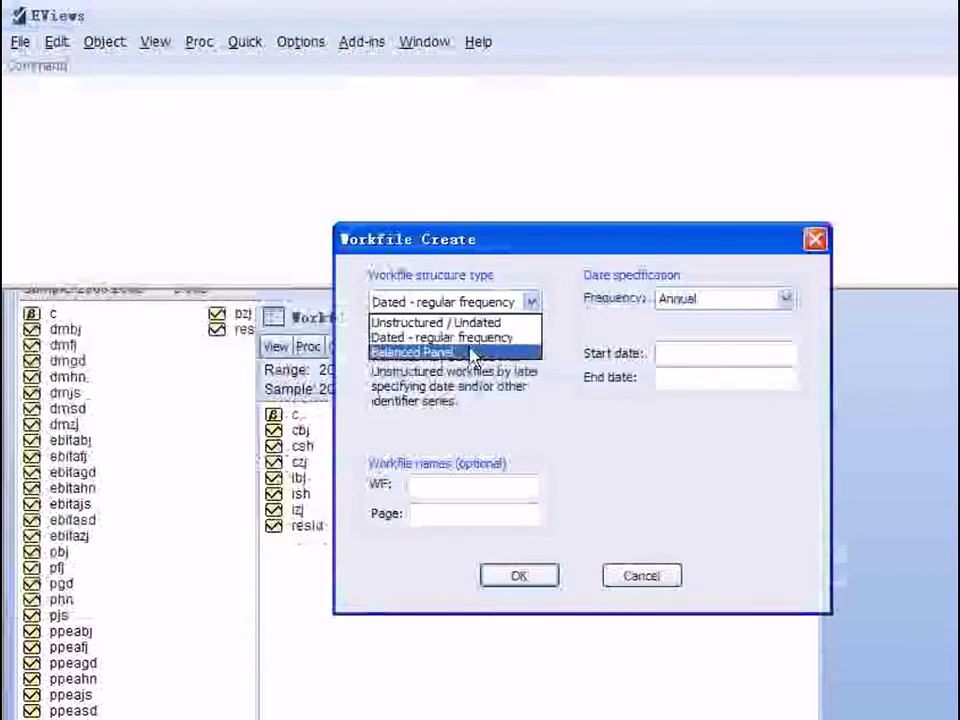
{"action": "left_click", "coordinate": [474, 356]}
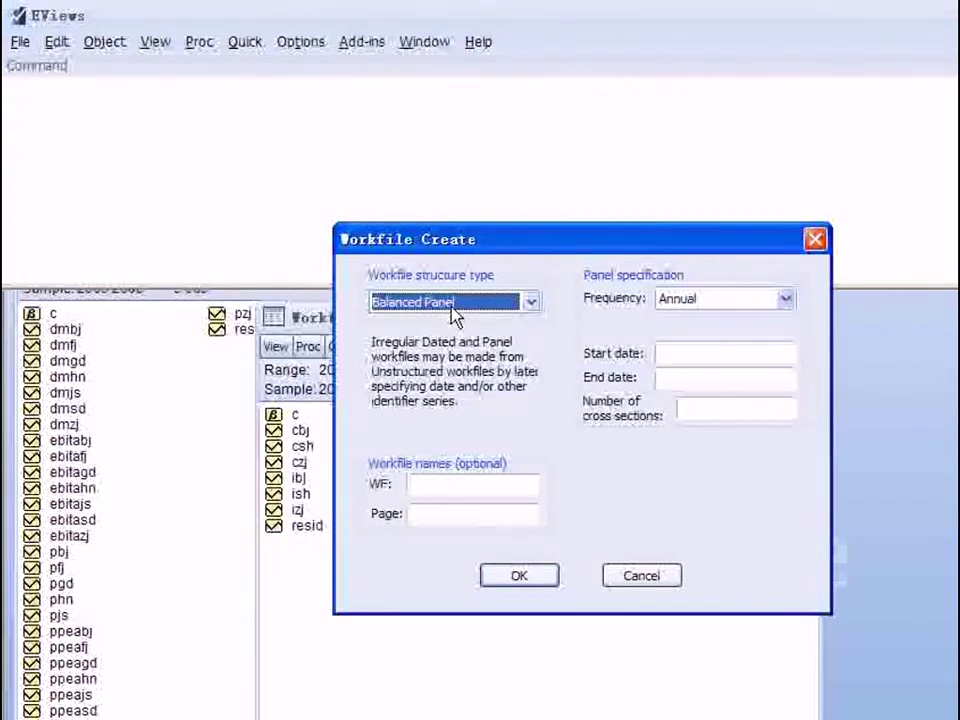
{"action": "left_click", "coordinate": [672, 356]}
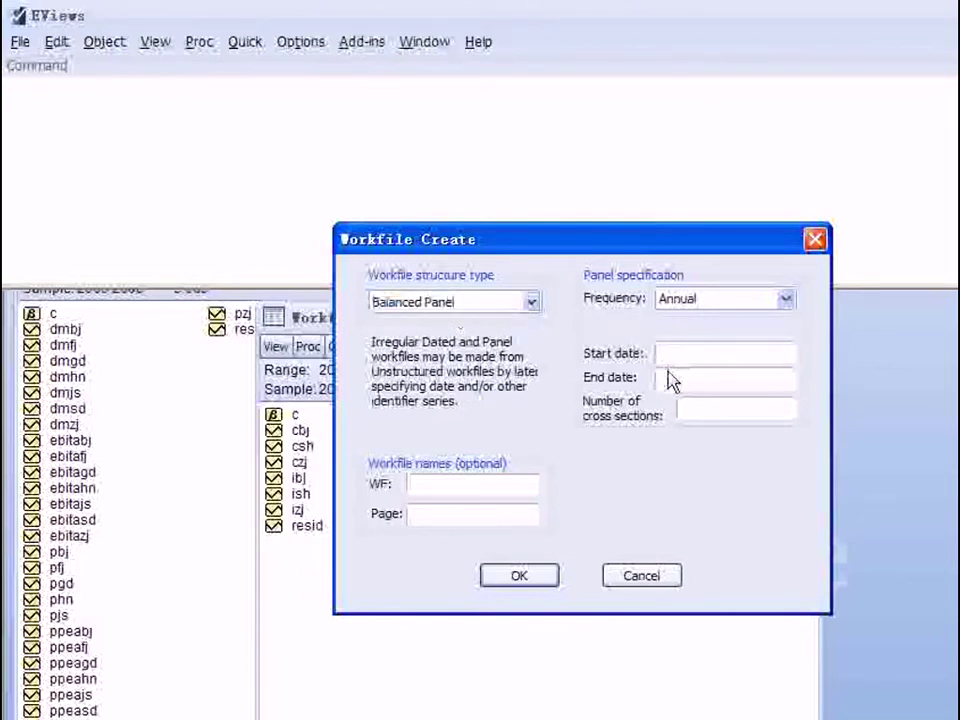
{"action": "left_click", "coordinate": [672, 381]}
{"action": "key", "text": "Tab"}
{"action": "left_click", "coordinate": [741, 379]}
{"action": "left_click", "coordinate": [699, 417]}
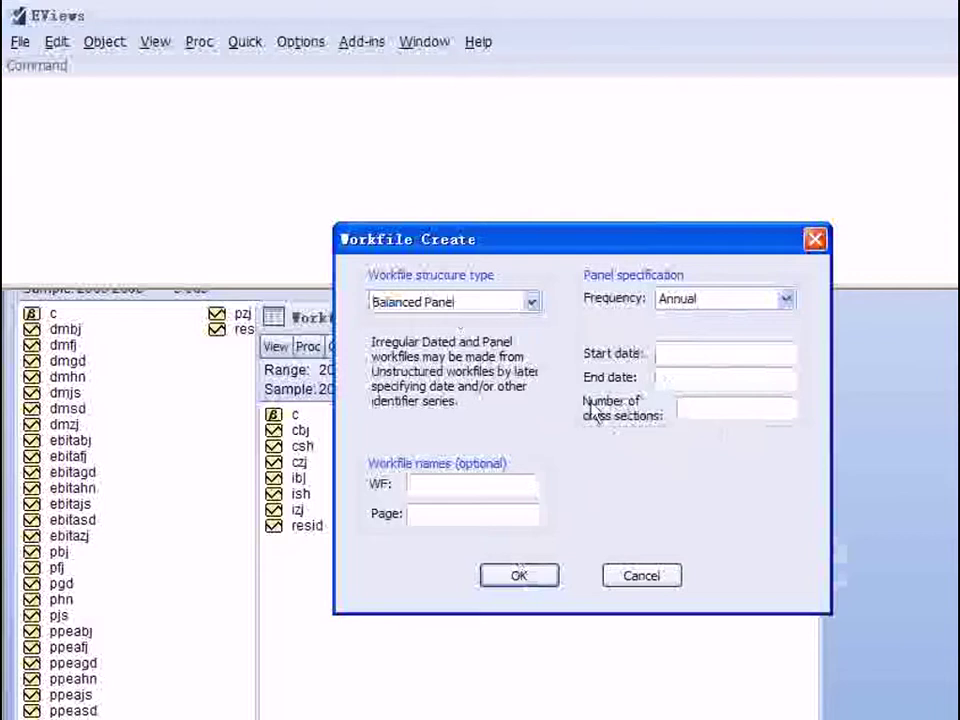
{"action": "left_click", "coordinate": [632, 576]}
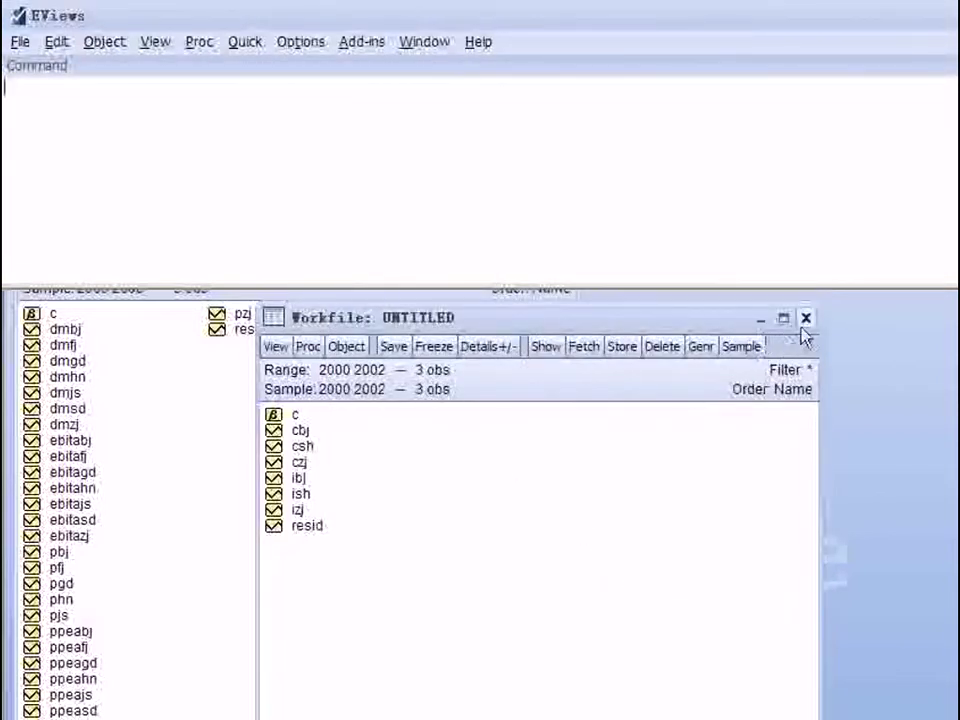
Move the untitled workfile aside and open the profit pool from workfile 案例12.1, repositioning the pool window.
{"action": "left_click_drag", "start_coordinate": [589, 321], "coordinate": [675, 324]}
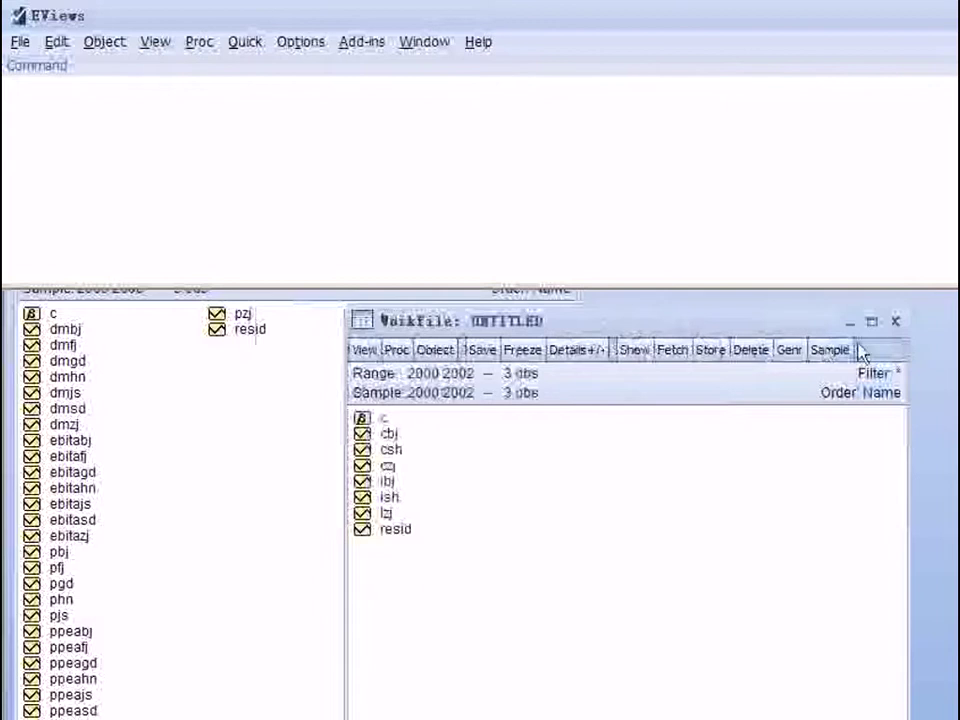
{"action": "left_click", "coordinate": [287, 457]}
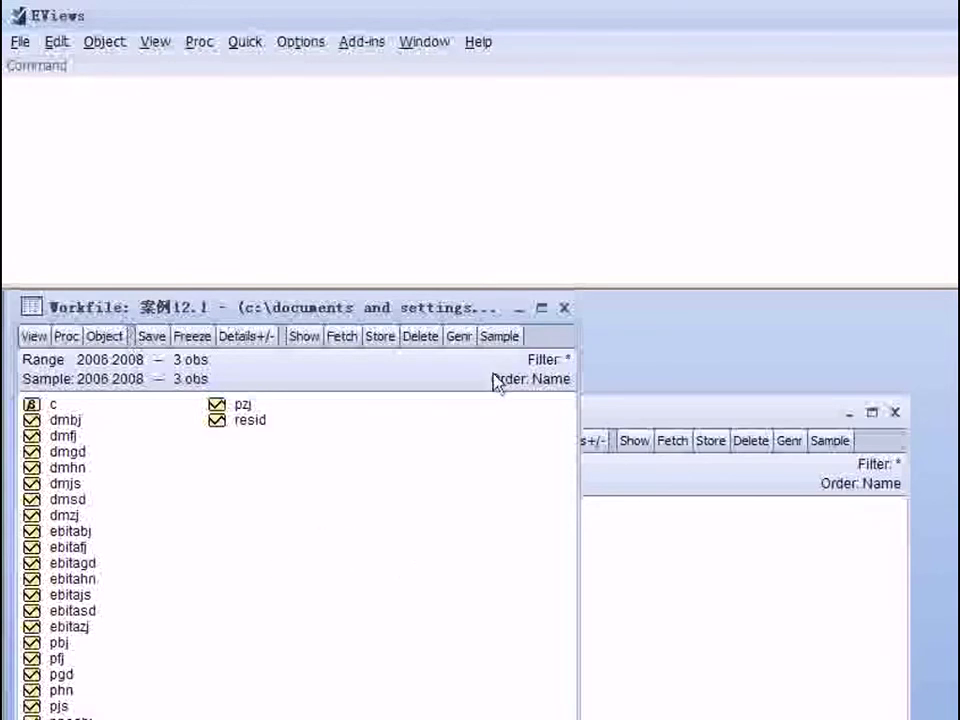
{"action": "scroll", "coordinate": [681, 478], "scroll_direction": "down", "scroll_amount": 3}
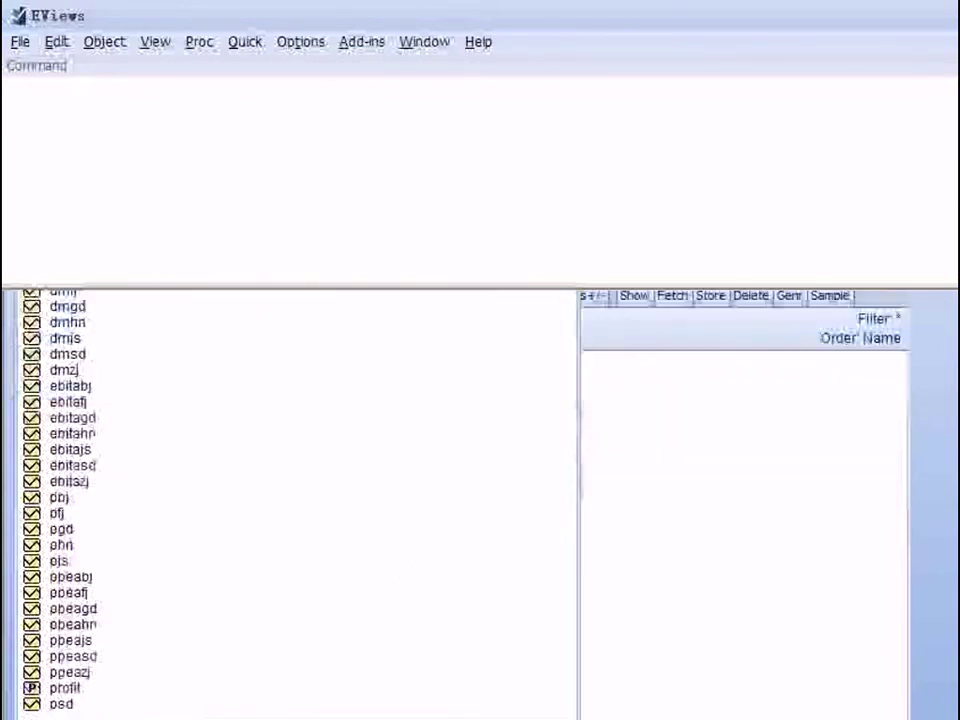
{"action": "double_click", "coordinate": [65, 688]}
{"action": "left_click_drag", "start_coordinate": [338, 492], "coordinate": [317, 343]}
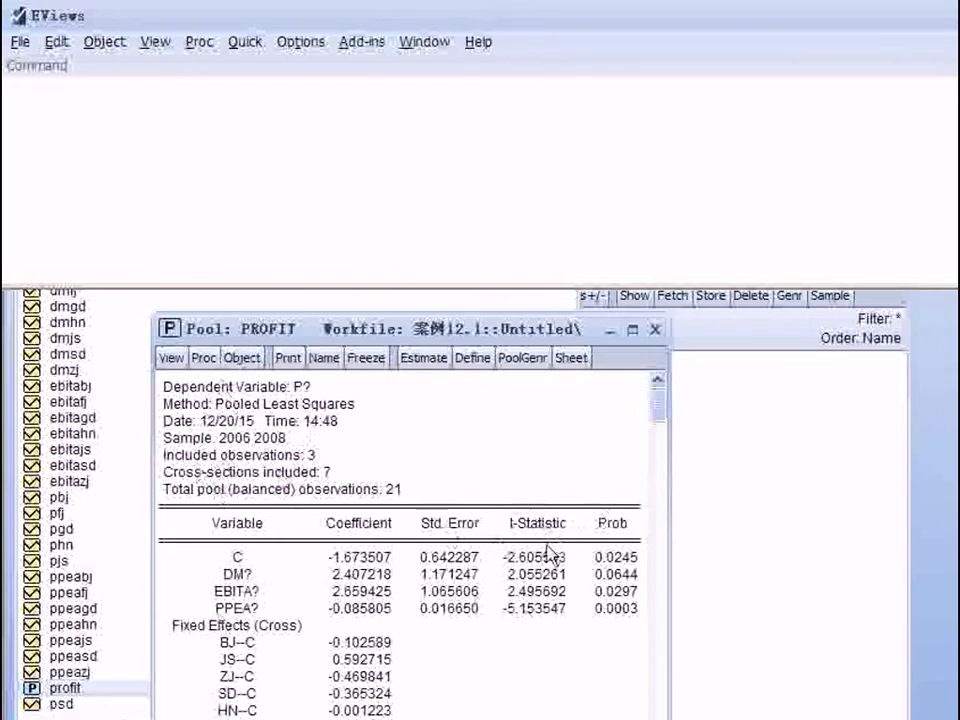
Start a new estimation of the PROFIT pool with Random cross-section effects and None for period effects.
{"action": "left_click", "coordinate": [205, 358]}
{"action": "left_click", "coordinate": [228, 386]}
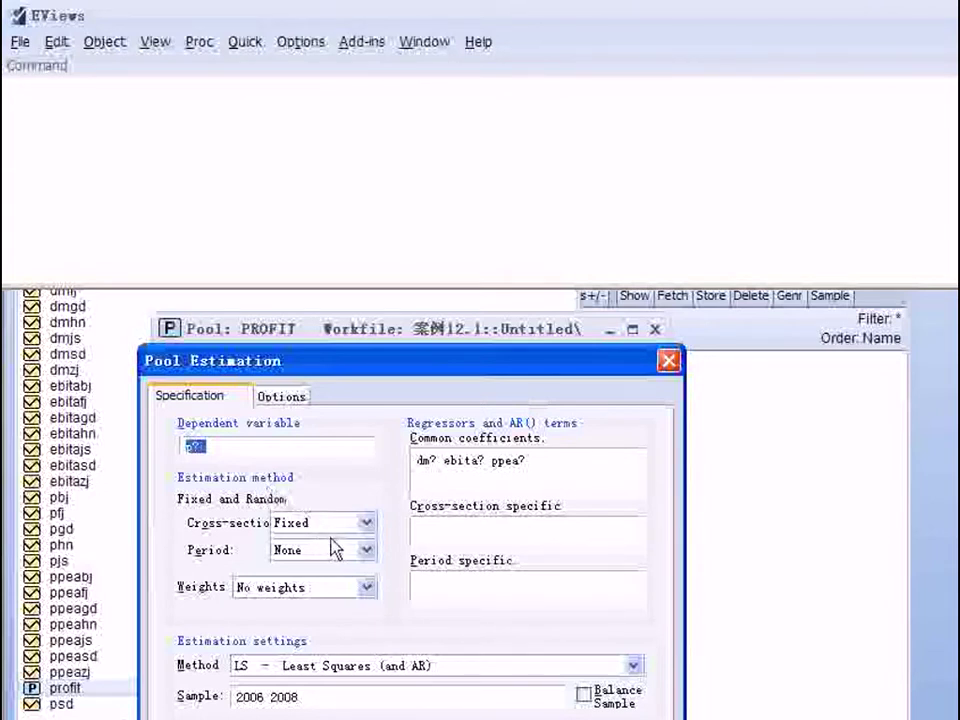
{"action": "left_click", "coordinate": [367, 545]}
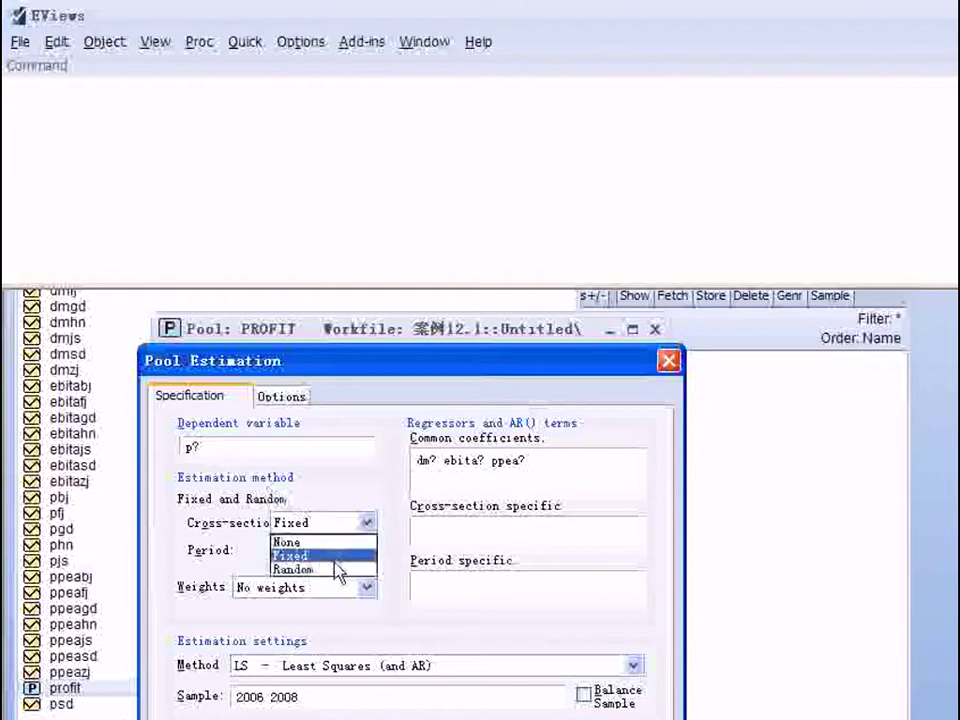
{"action": "left_click", "coordinate": [337, 569]}
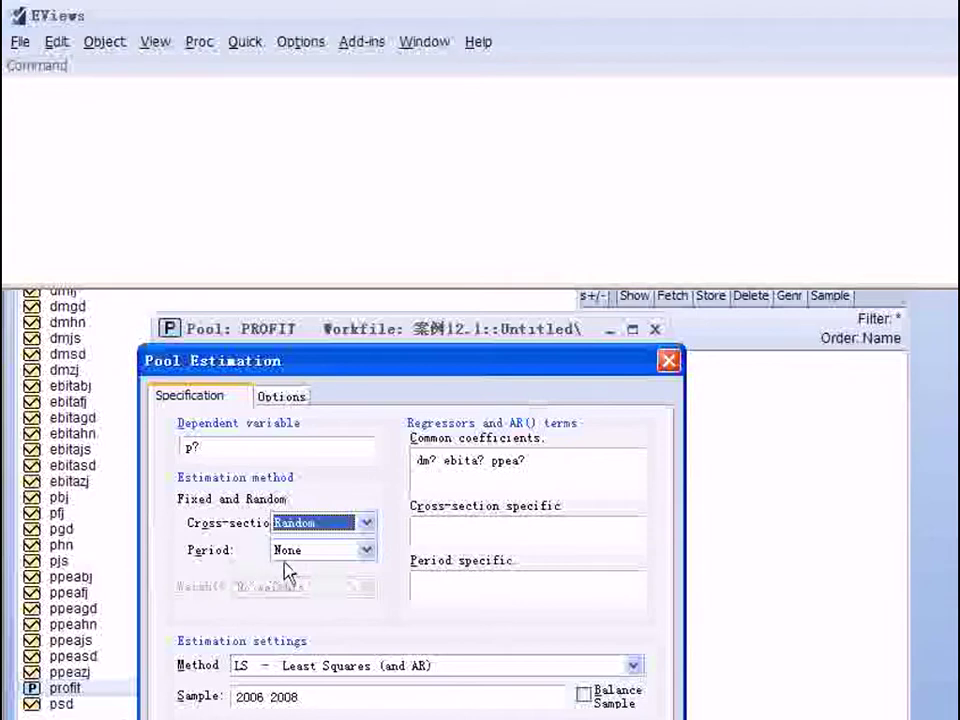
{"action": "left_click", "coordinate": [366, 552]}
{"action": "left_click", "coordinate": [366, 558]}
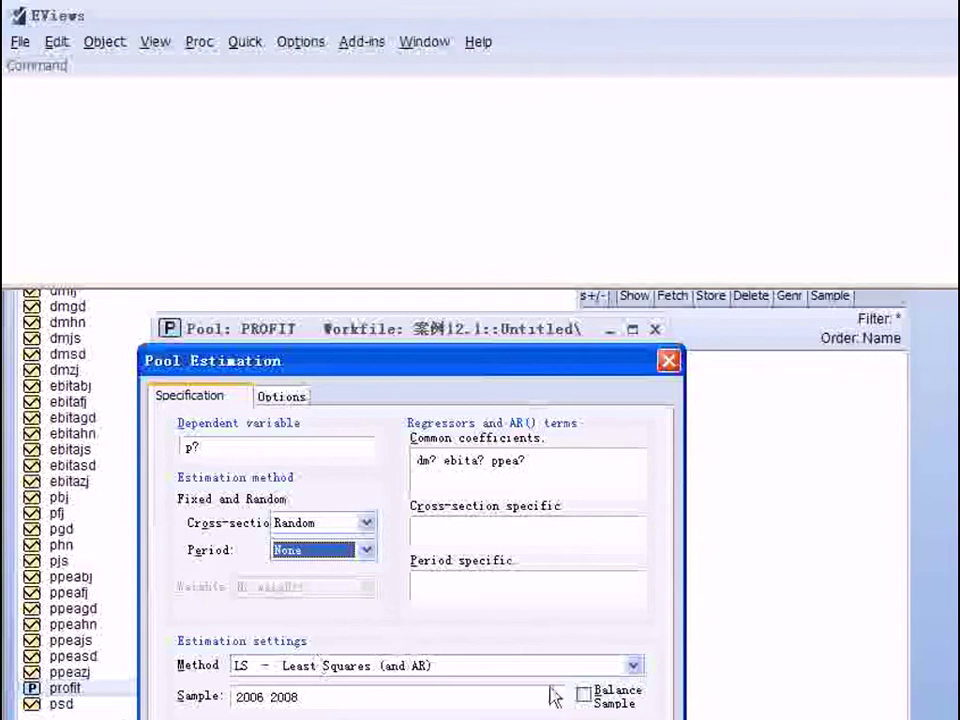
Keep LS - Least Squares (and AR) as the estimation method and run the random-effects estimation with dependent variable p?
{"action": "left_click", "coordinate": [633, 666]}
{"action": "left_click", "coordinate": [606, 688]}
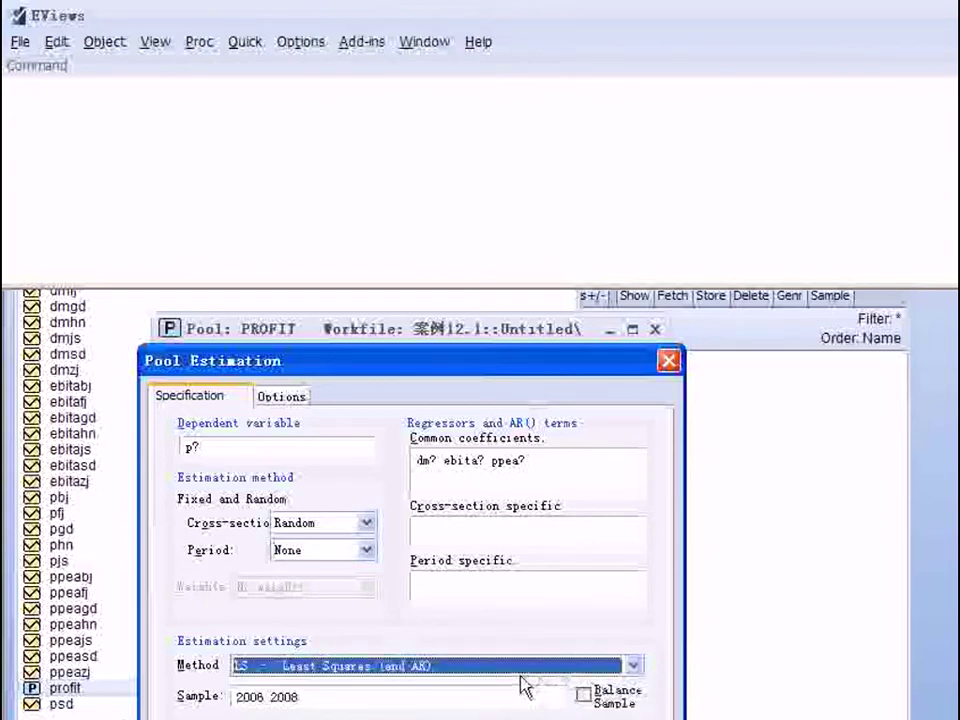
{"action": "left_click", "coordinate": [634, 668]}
{"action": "left_click", "coordinate": [563, 689]}
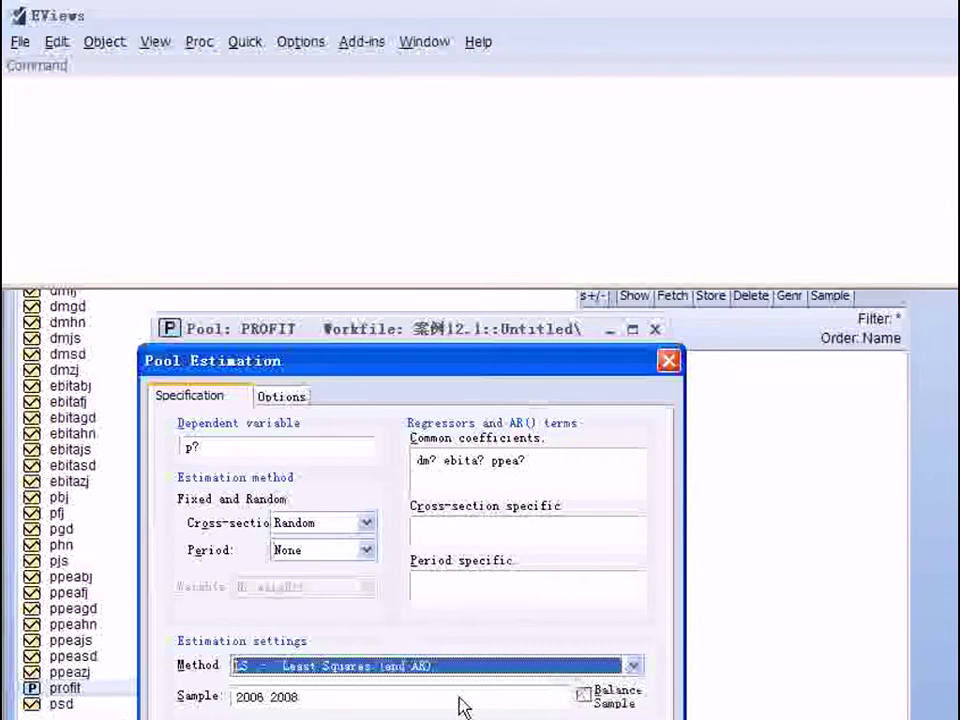
{"action": "left_click", "coordinate": [617, 705]}
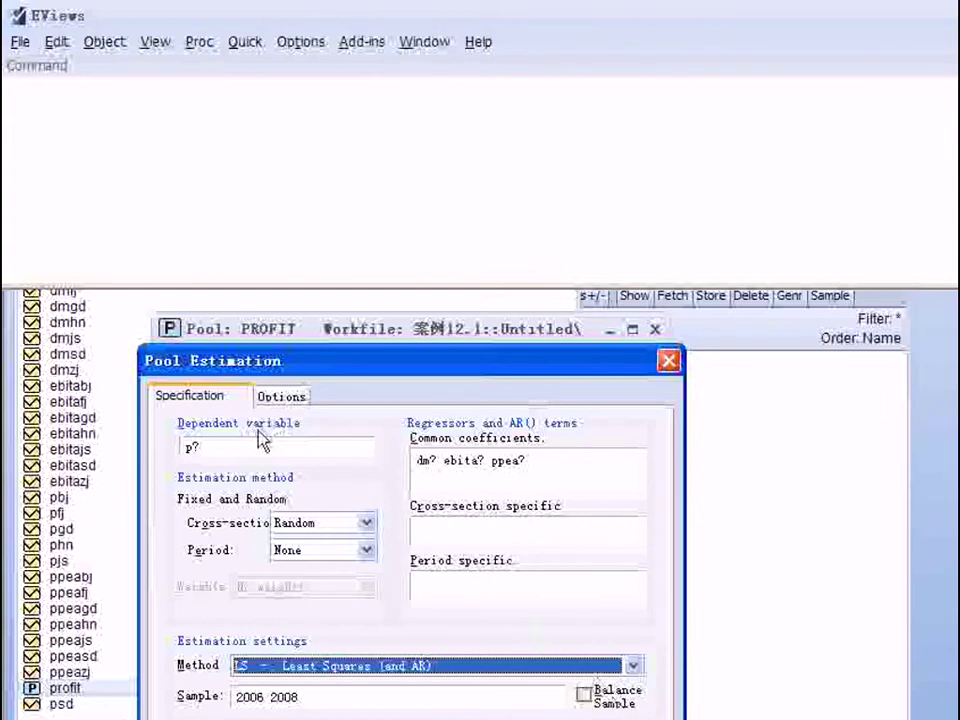
{"action": "left_click", "coordinate": [202, 458]}
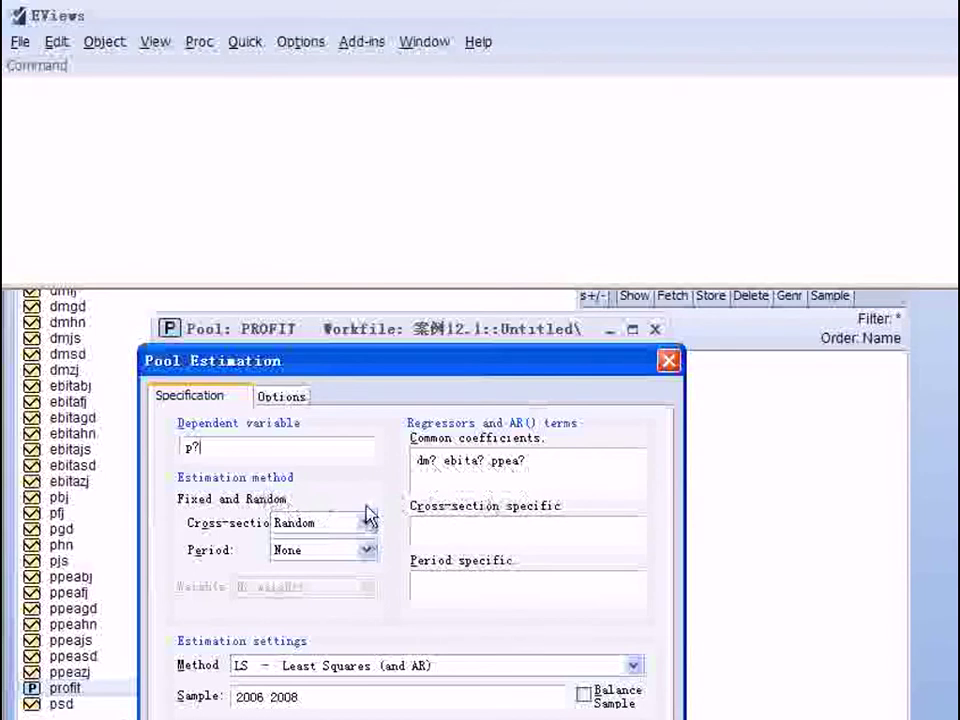
{"action": "key", "text": "Return"}
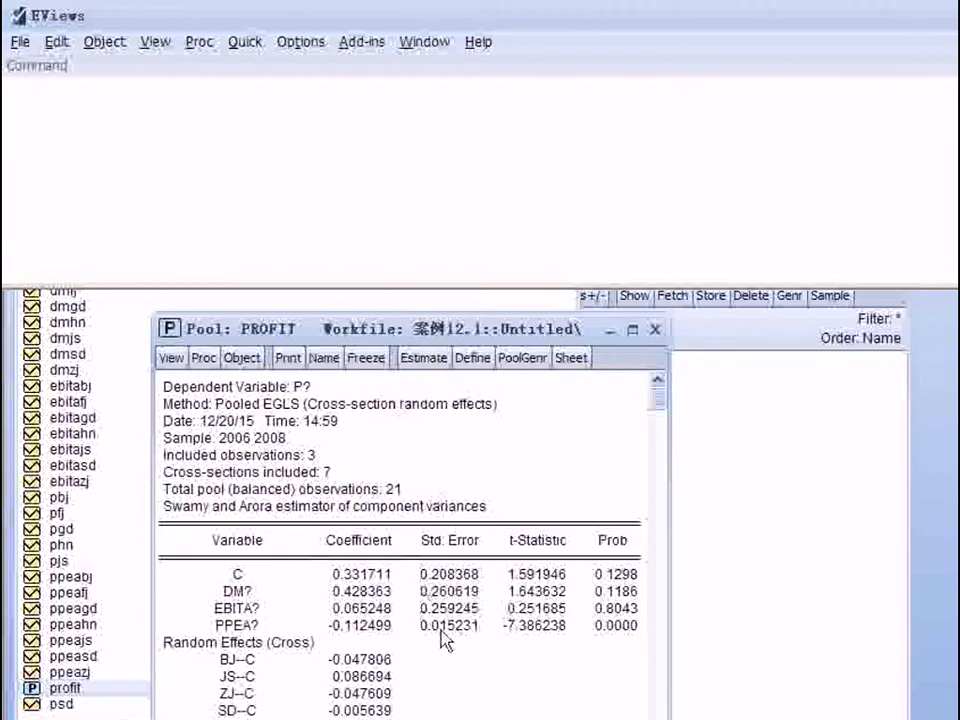
Run the Correlated Random Effects - Hausman Test on the PROFIT pool and review its full output.
{"action": "left_click", "coordinate": [172, 360]}
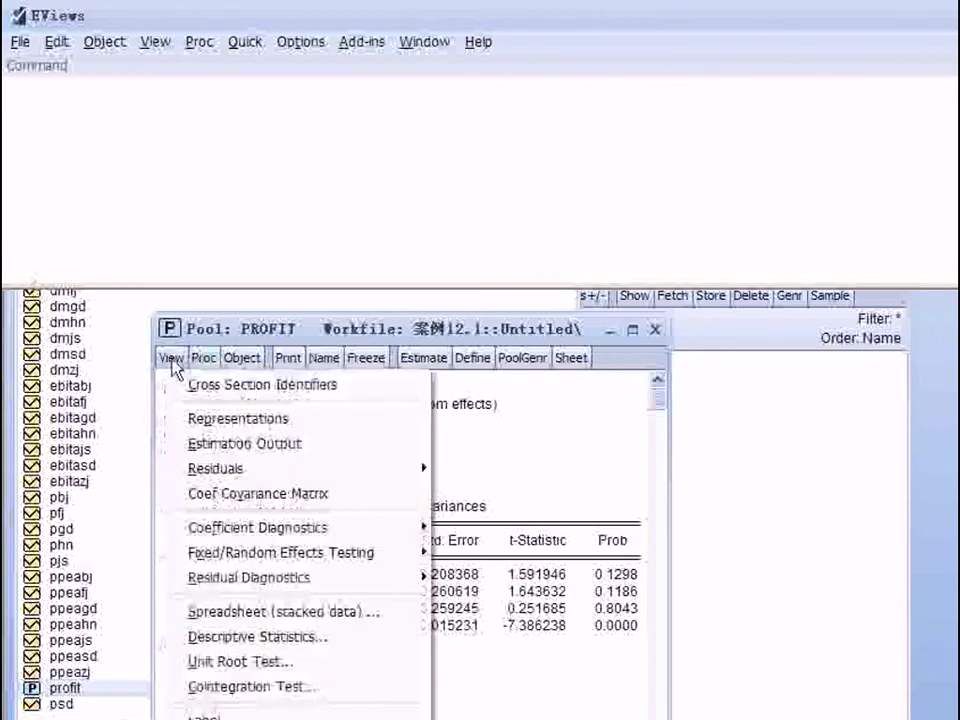
{"action": "mouse_move", "coordinate": [289, 561]}
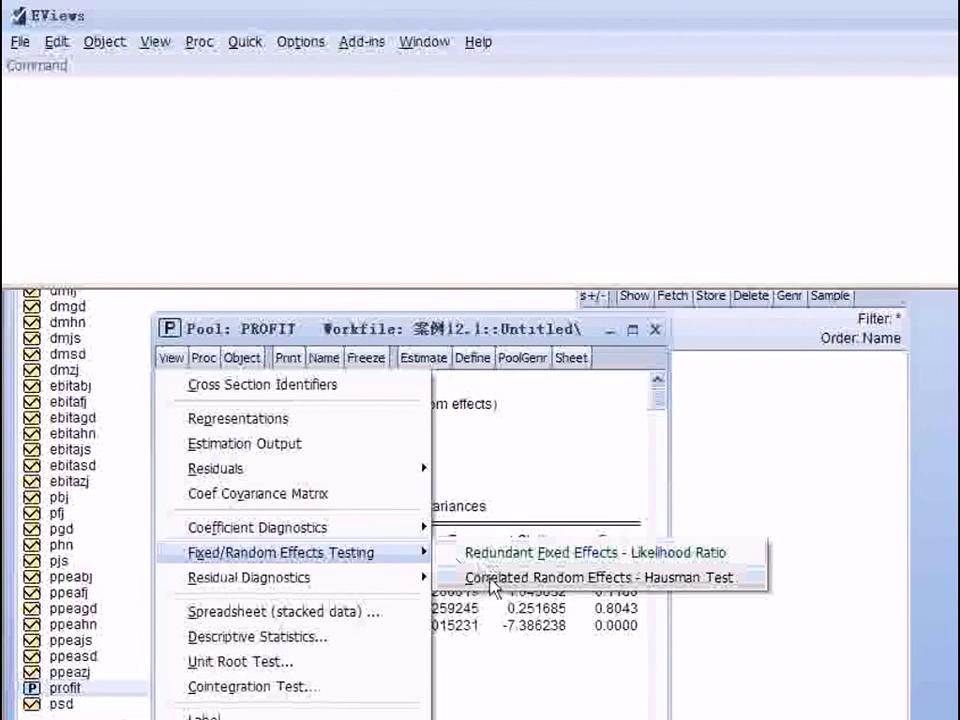
{"action": "left_click", "coordinate": [725, 588]}
{"action": "scroll", "coordinate": [628, 612], "scroll_direction": "down", "scroll_amount": 5}
{"action": "scroll", "coordinate": [628, 612], "scroll_direction": "down", "scroll_amount": 3}
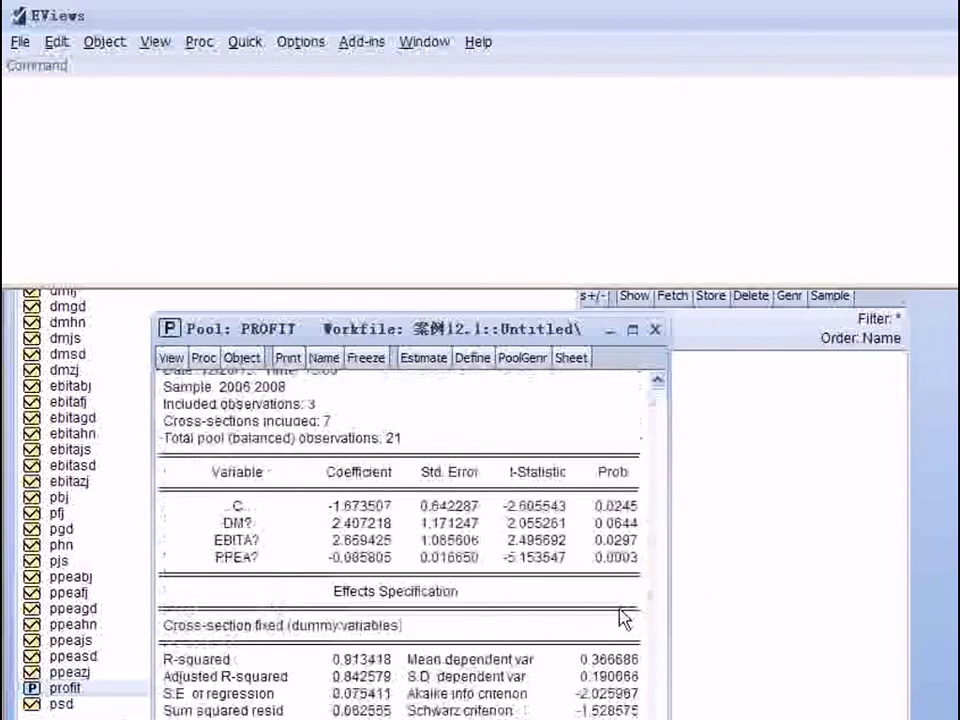
{"action": "scroll", "coordinate": [624, 617], "scroll_direction": "up", "scroll_amount": 6}
{"action": "scroll", "coordinate": [624, 617], "scroll_direction": "up", "scroll_amount": 2}
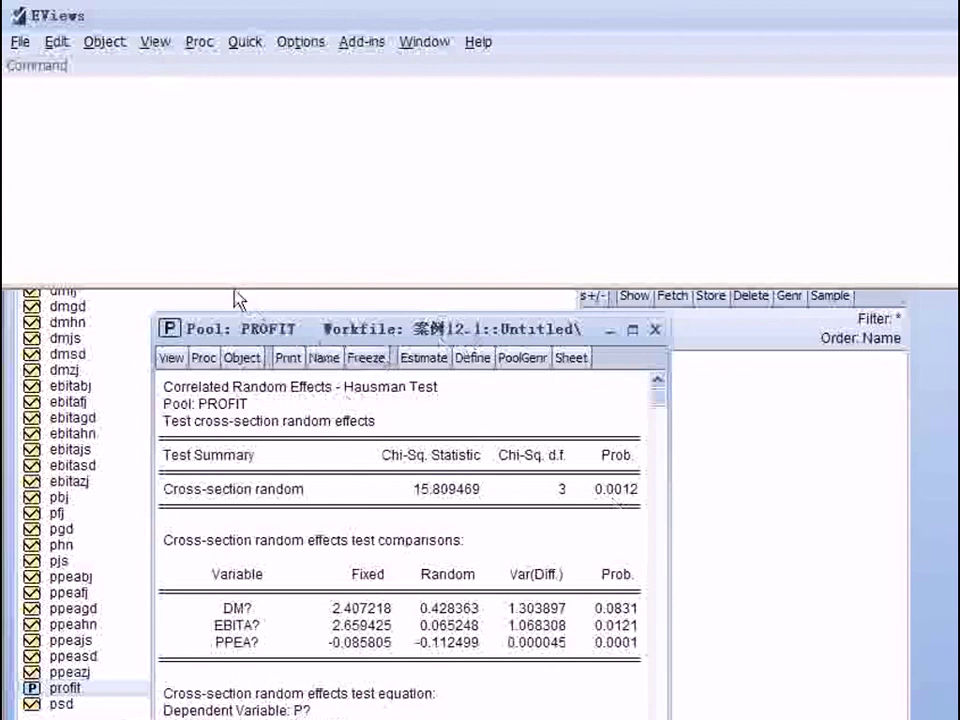
Re-estimate the PROFIT pool with Fixed cross-section effects and review the regression output.
{"action": "left_click", "coordinate": [213, 362]}
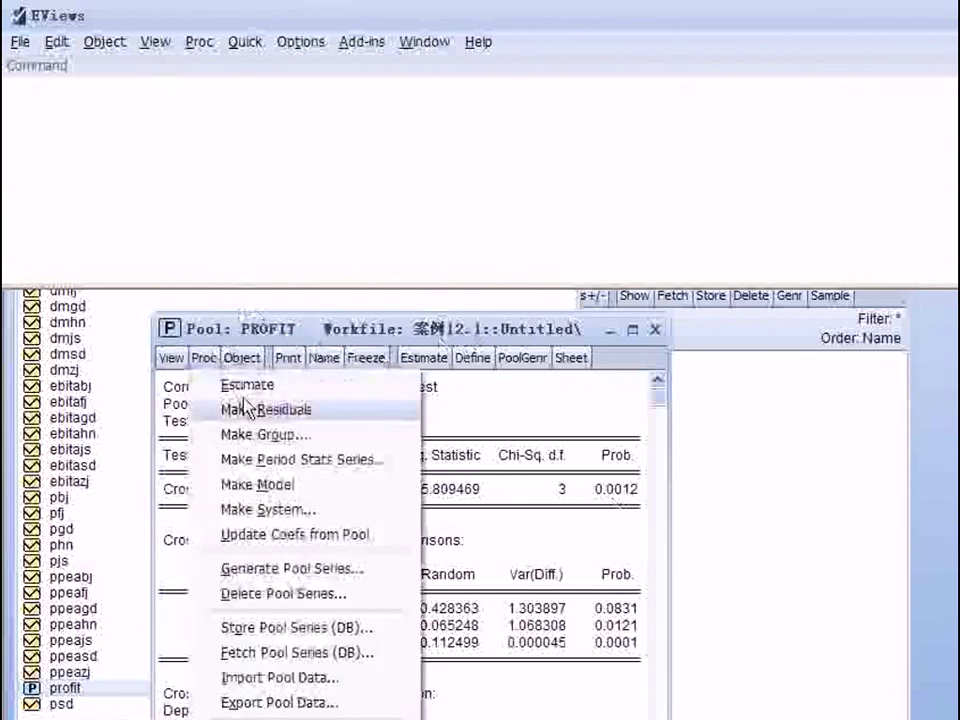
{"action": "left_click", "coordinate": [242, 388]}
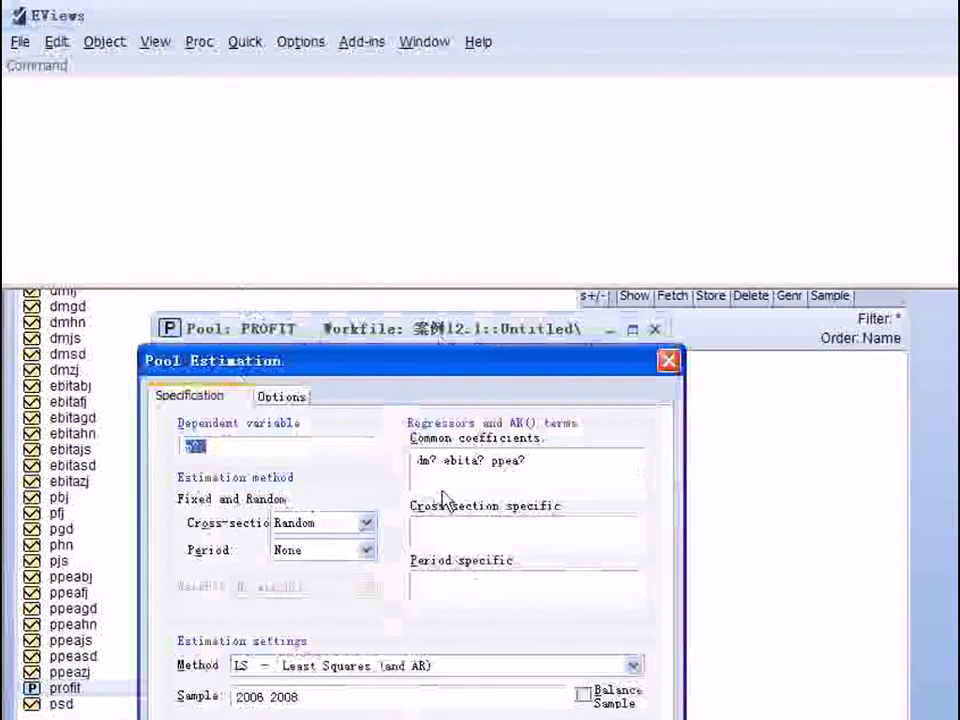
{"action": "left_click", "coordinate": [367, 522]}
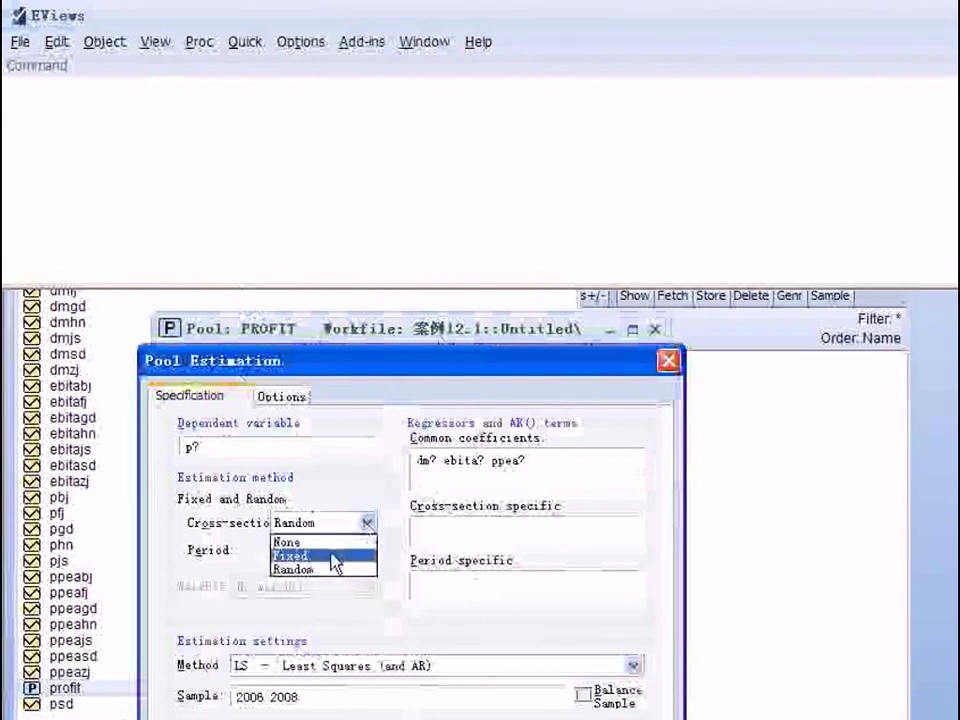
{"action": "left_click", "coordinate": [333, 557]}
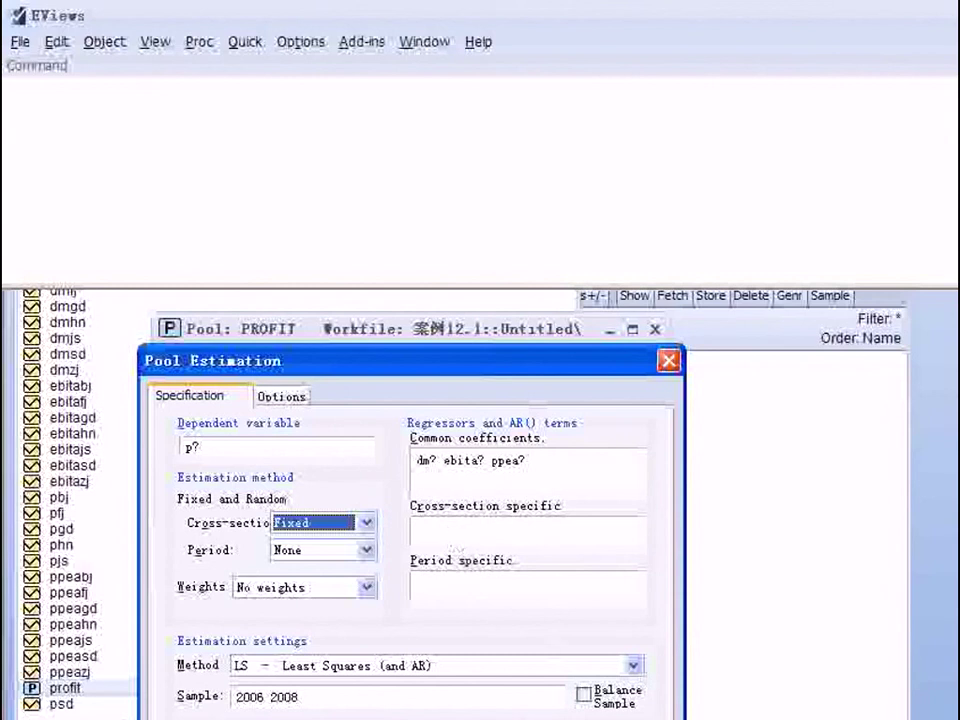
{"action": "left_click", "coordinate": [553, 713]}
{"action": "scroll", "coordinate": [536, 707], "scroll_direction": "down", "scroll_amount": 5}
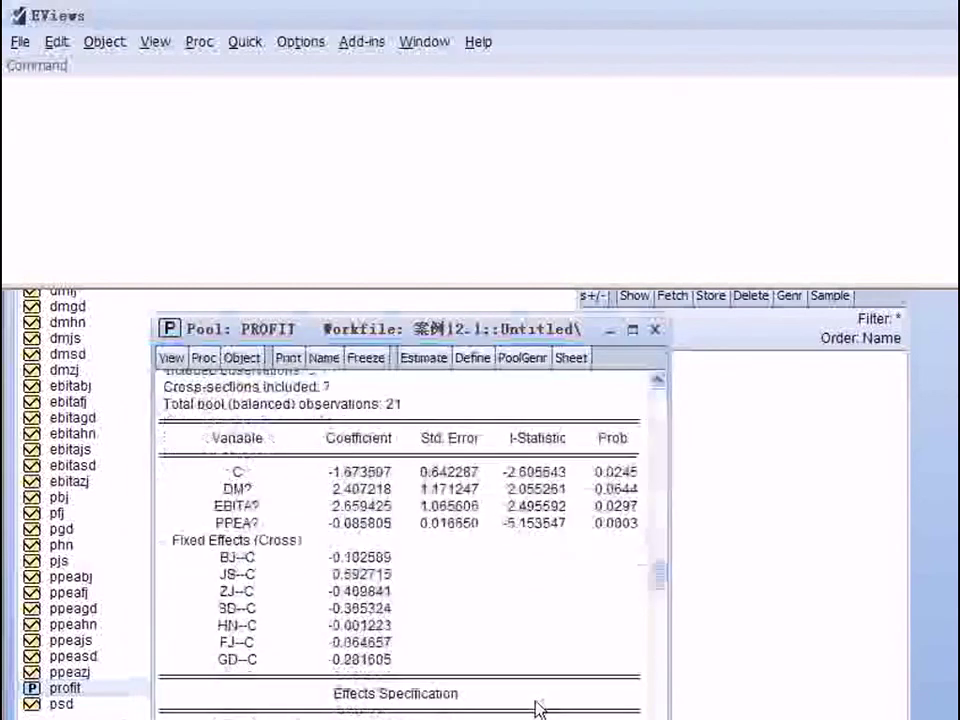
{"action": "scroll", "coordinate": [533, 706], "scroll_direction": "up", "scroll_amount": 3}
{"action": "scroll", "coordinate": [535, 705], "scroll_direction": "up", "scroll_amount": 2}
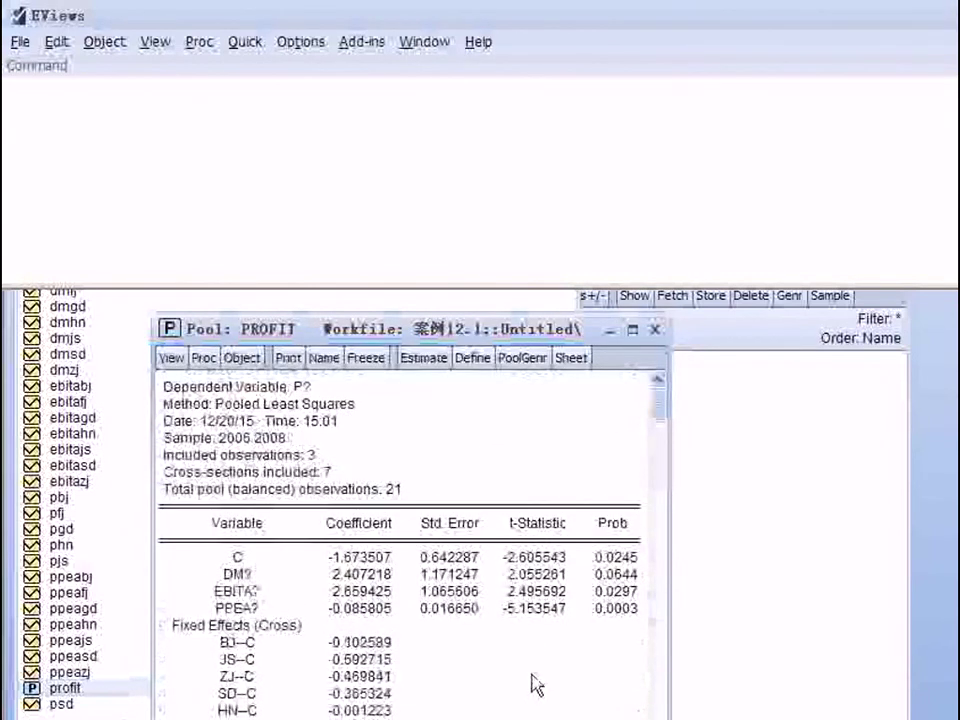